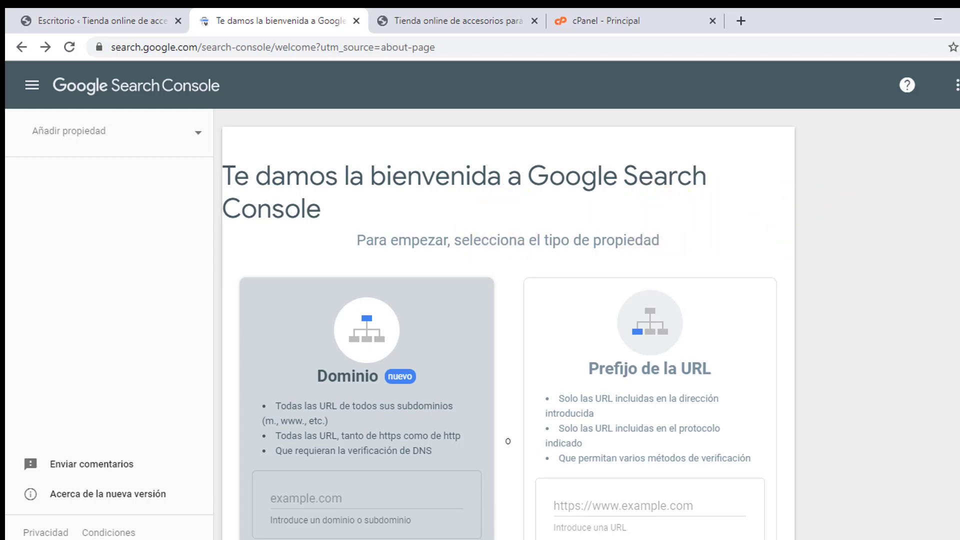
scroll(509, 325, down, 2)
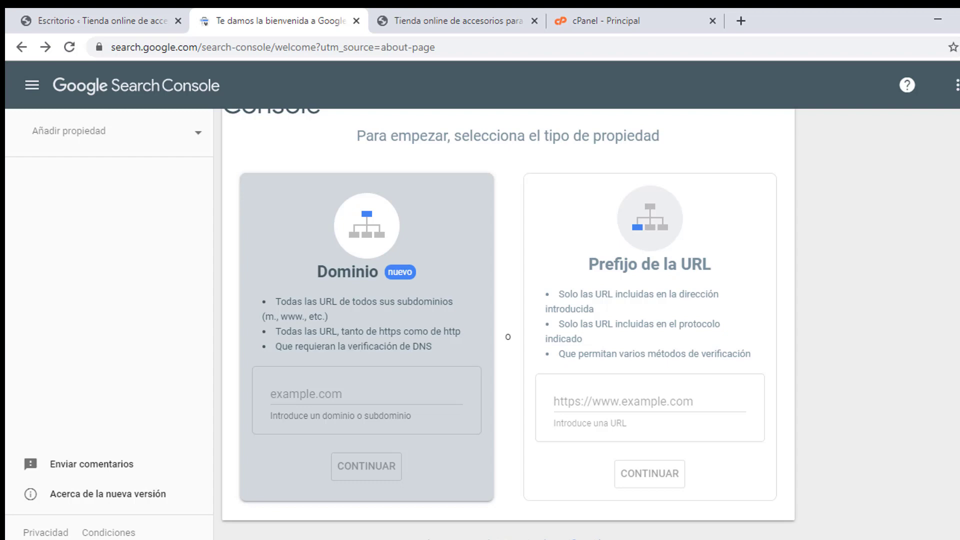
scroll(508, 324, up, 2)
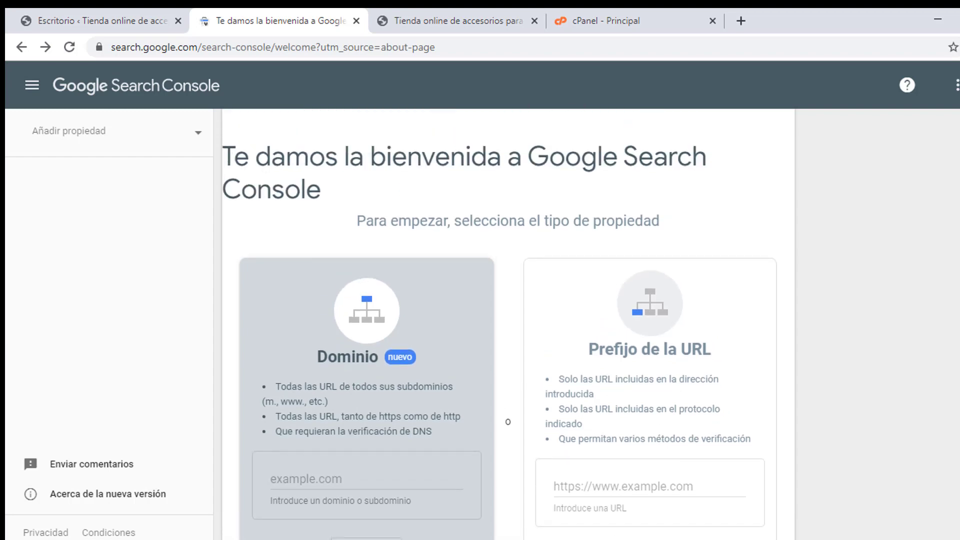
click(442, 16)
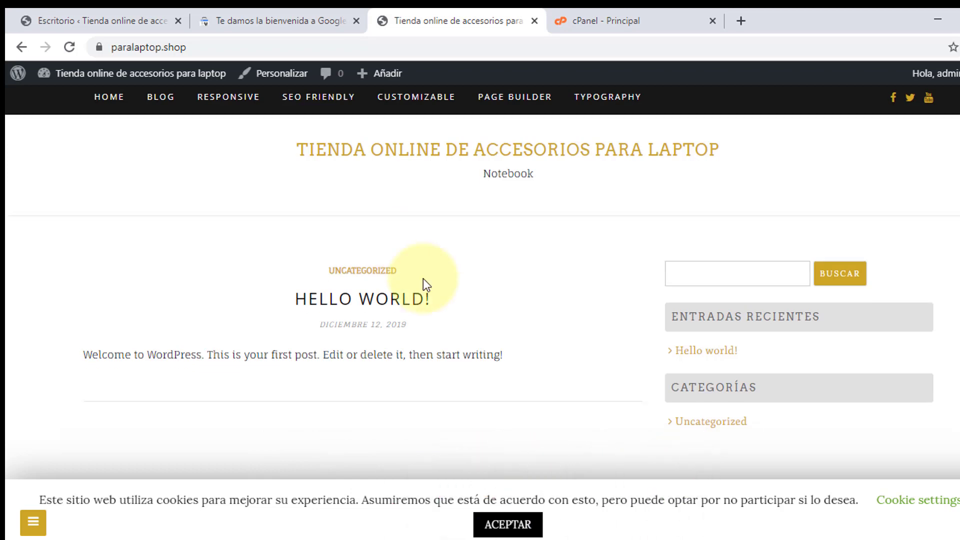
Switch to cPanel and copy the main domain paralaptop.shop from the general information
click(645, 22)
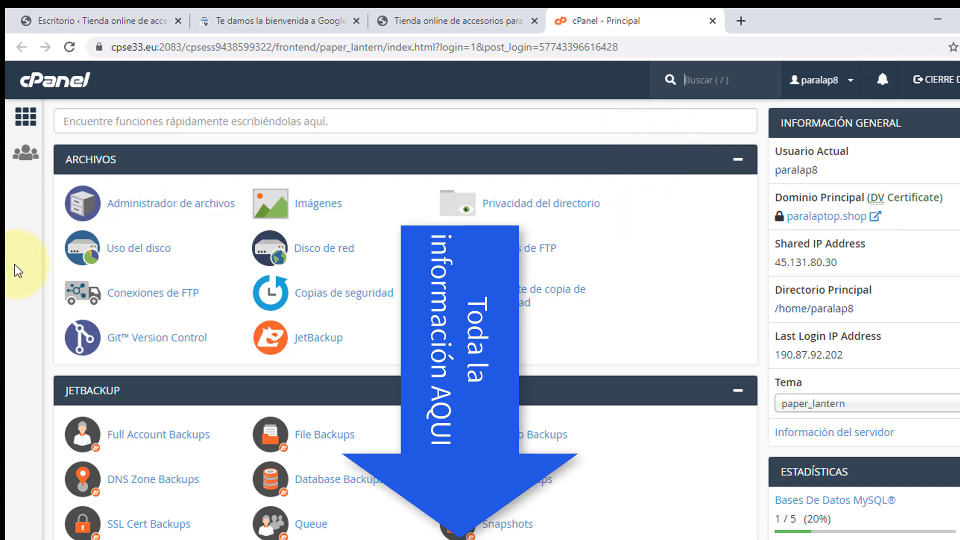
scroll(18, 271, down, 8)
scroll(18, 271, up, 9)
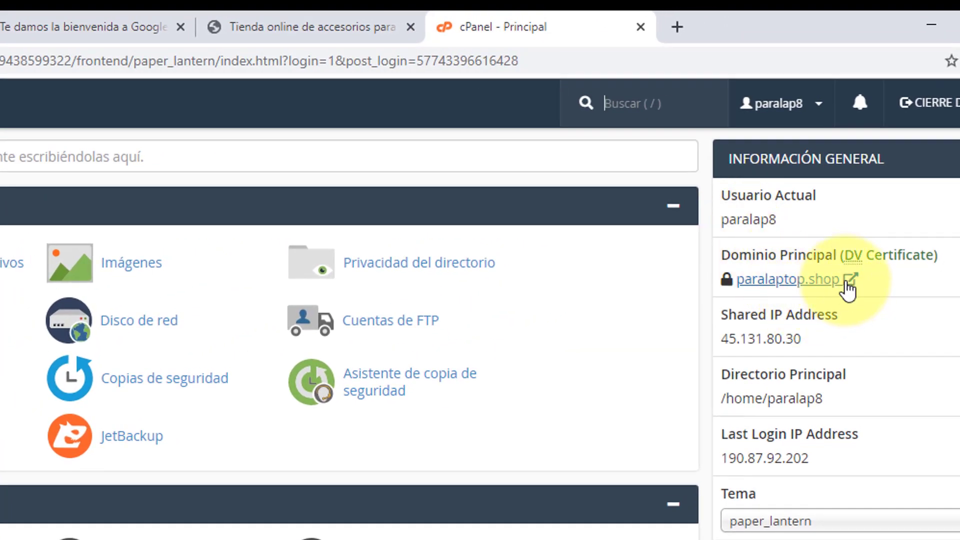
drag(835, 300, 737, 274)
key(ctrl+c)
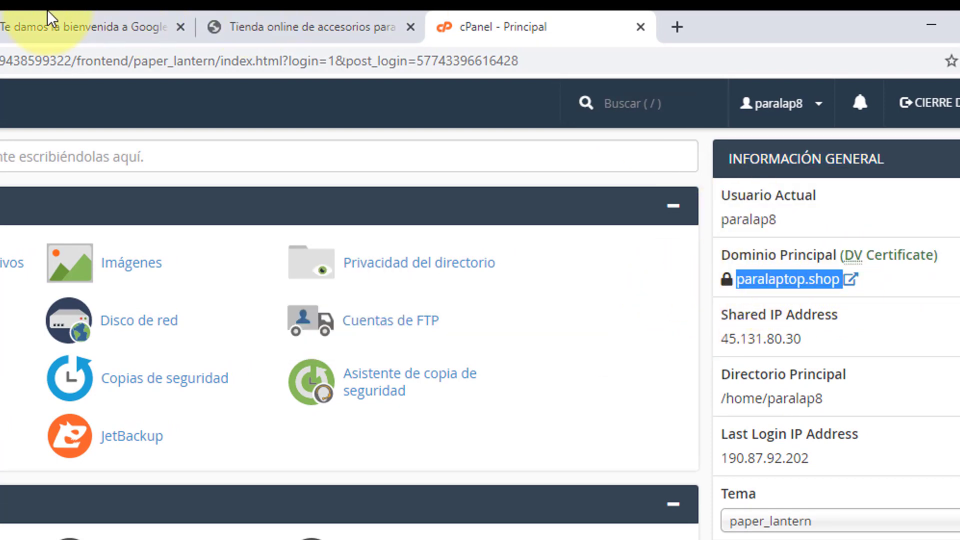
Add a Dominio property for paralaptop.shop in Google Search Console and continue to its DNS verification
click(100, 27)
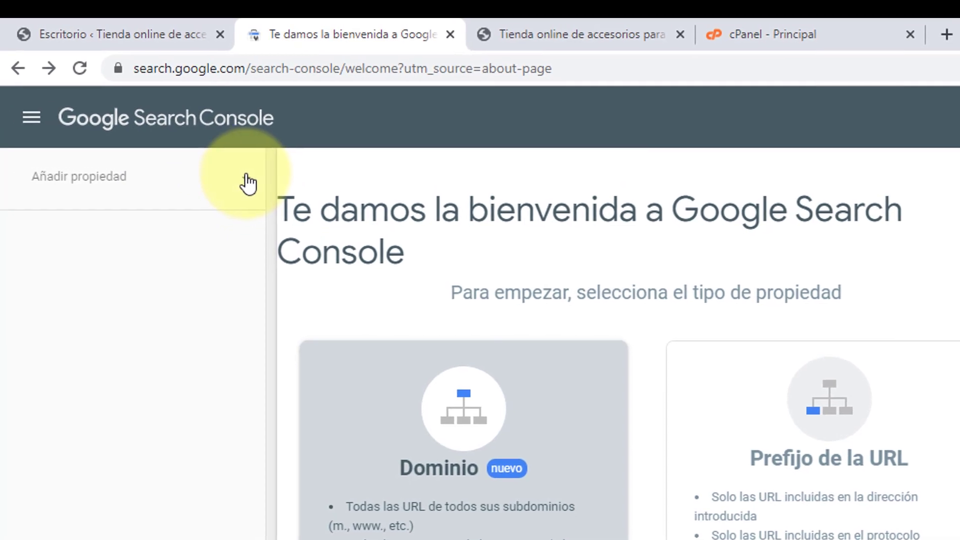
click(257, 187)
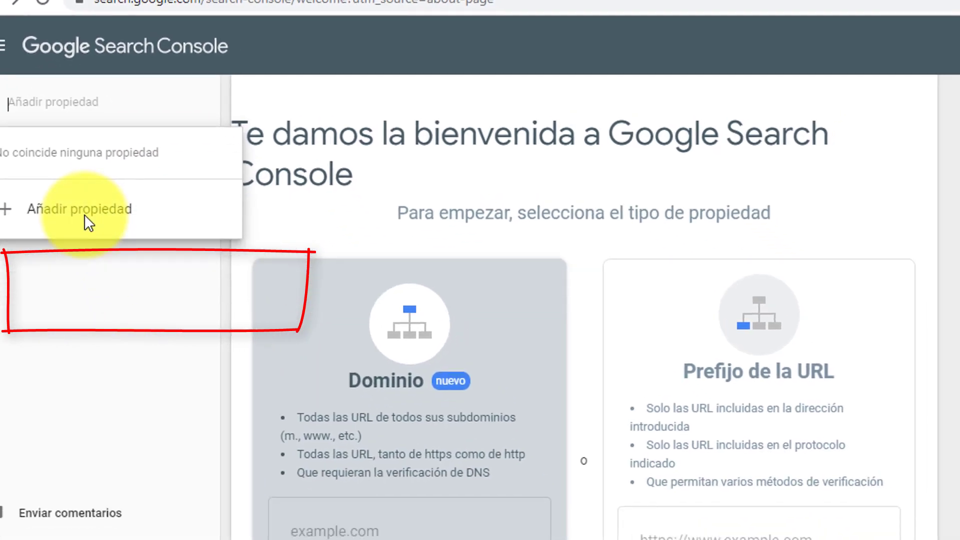
click(134, 296)
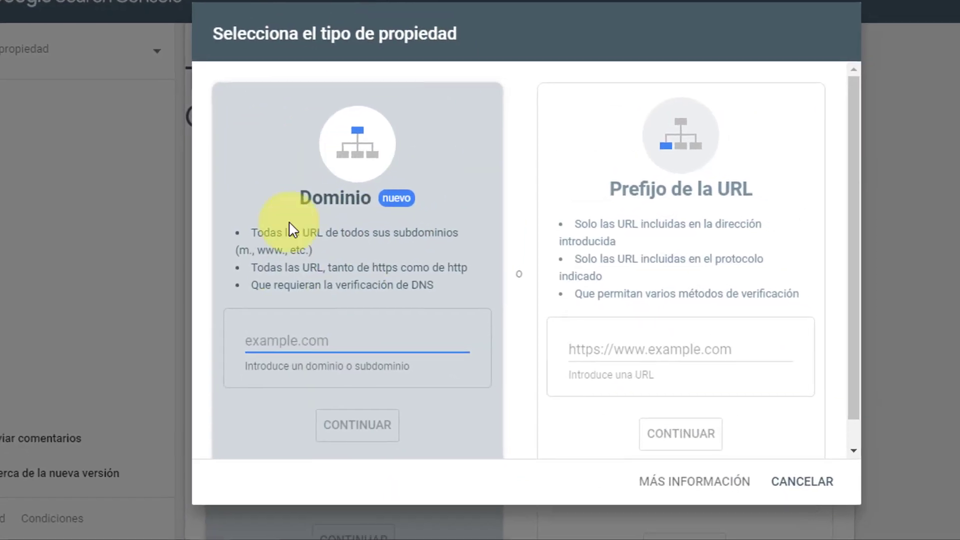
right_click(286, 340)
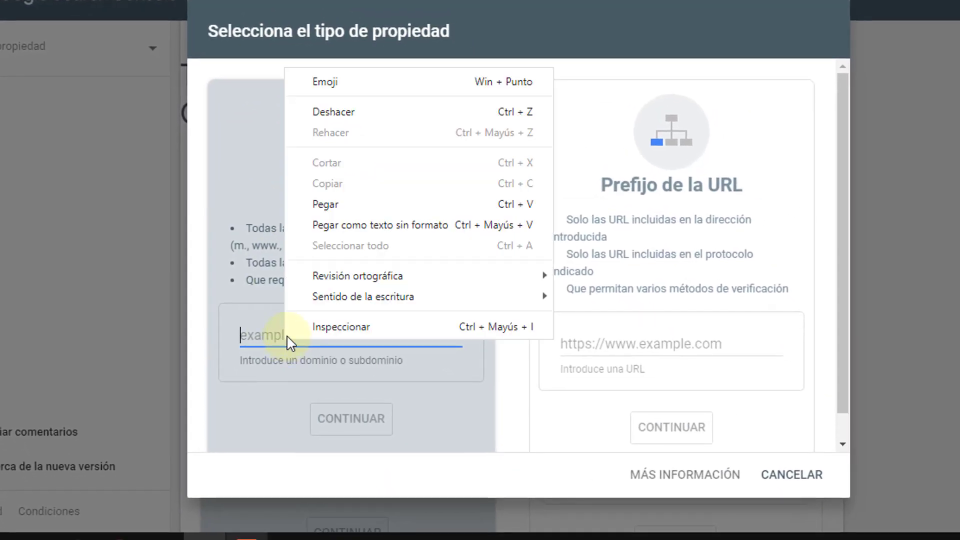
click(345, 215)
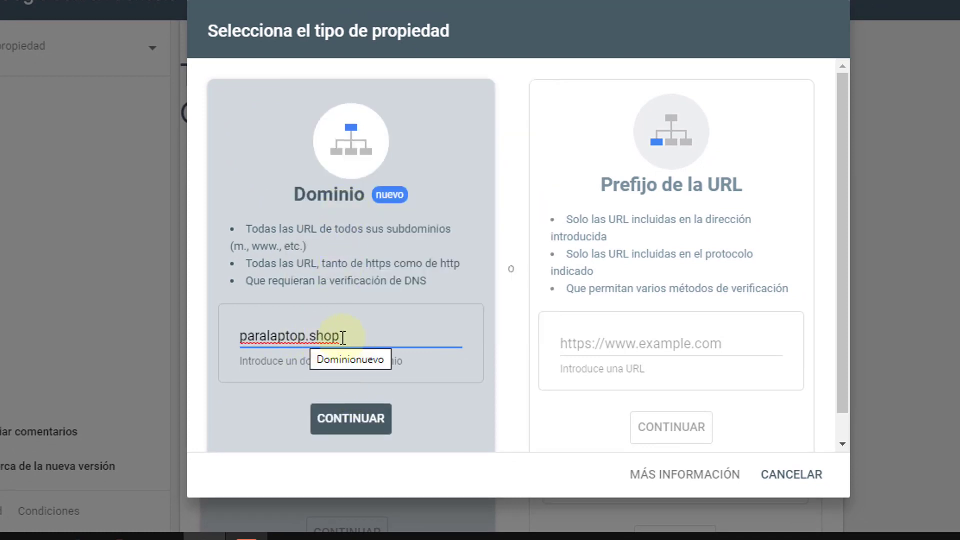
key(BackSpace)
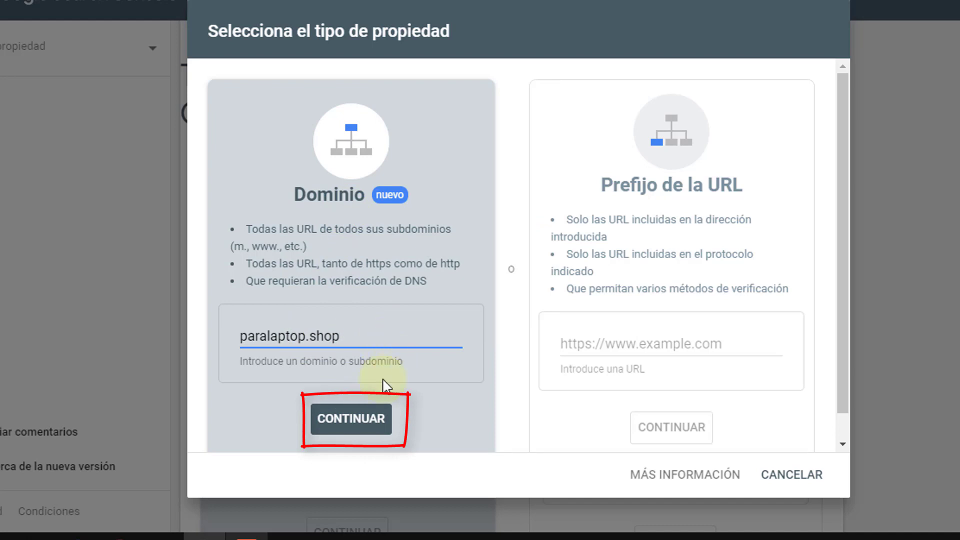
click(342, 429)
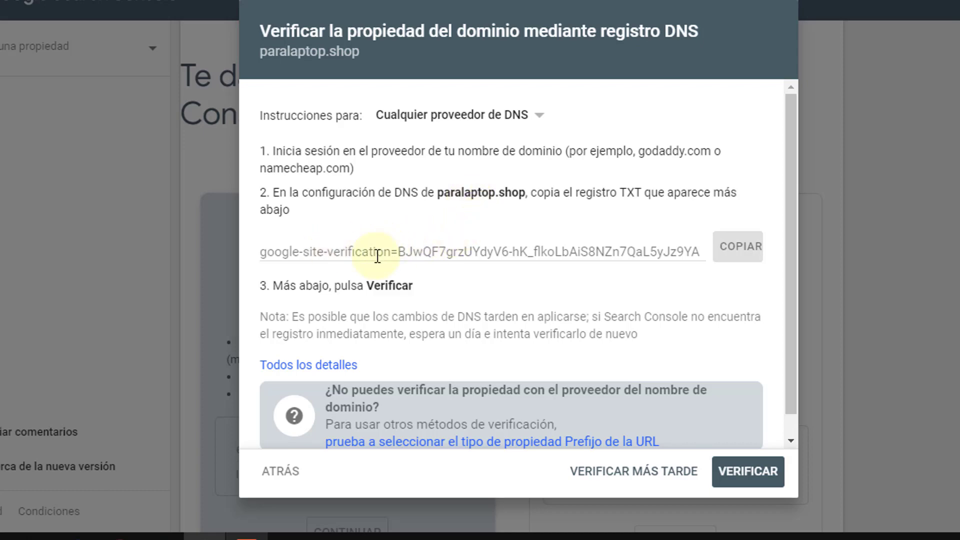
Copy the TXT verification record and start a new record in cPanel's Zone Editor for paralaptop.shop
click(740, 259)
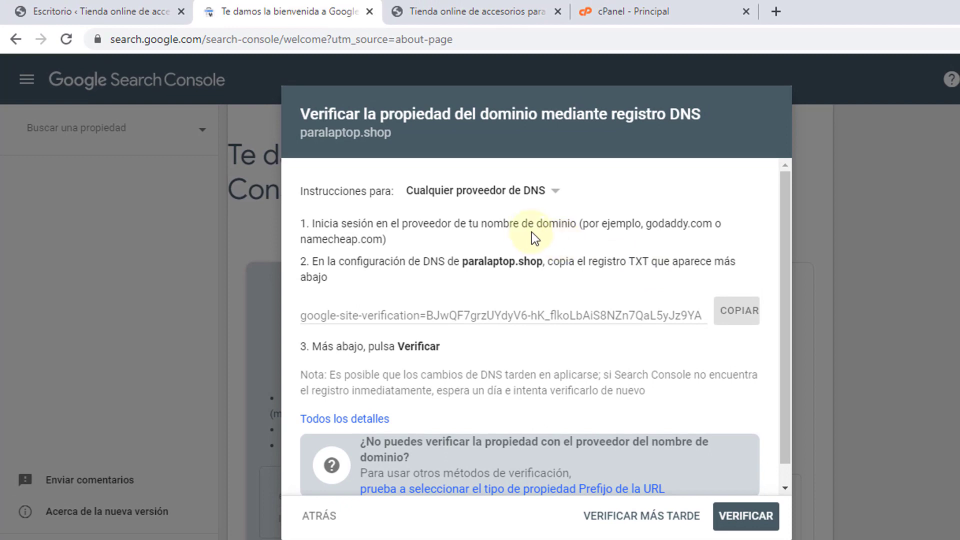
click(665, 13)
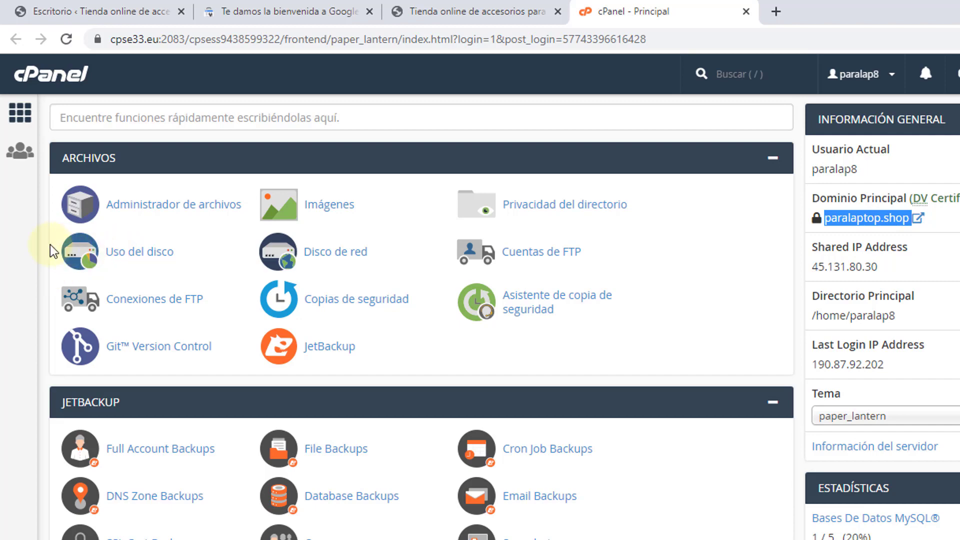
scroll(46, 246, down, 8)
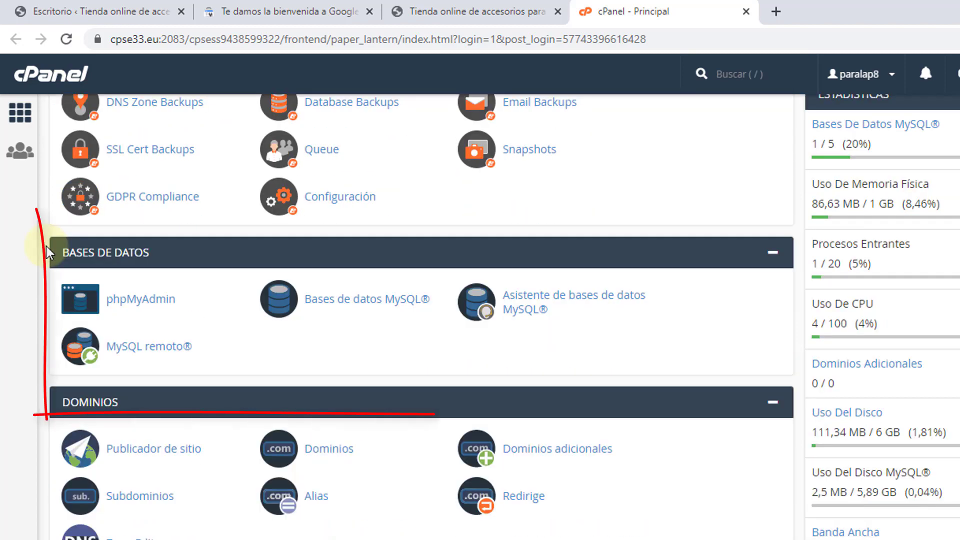
scroll(46, 246, down, 3)
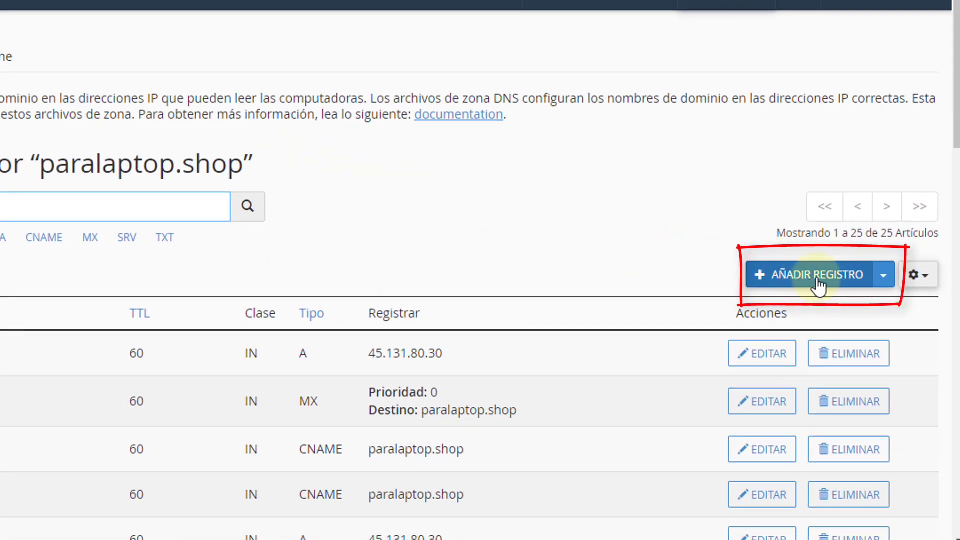
click(818, 285)
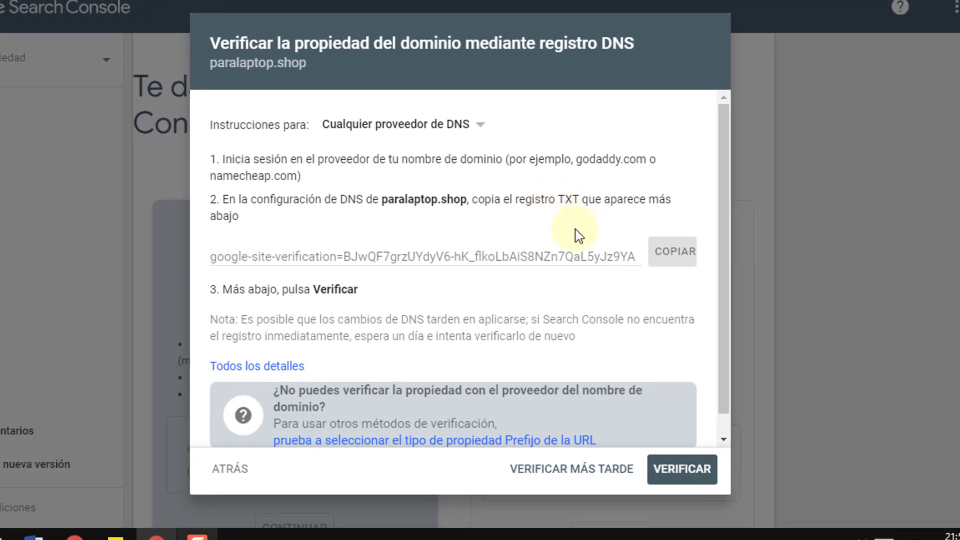
Set the new DNS record's type to TXT and paste the Google site verification token as its text
double_click(565, 201)
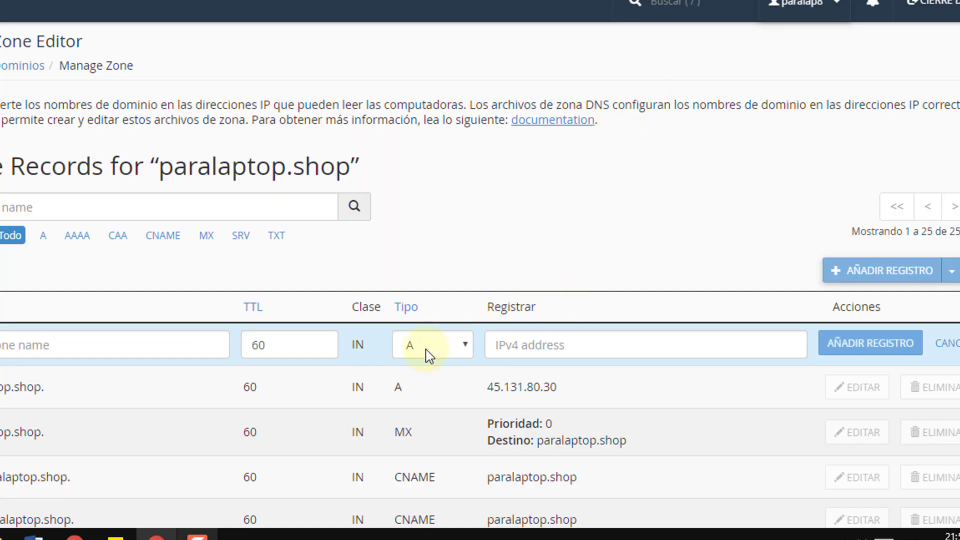
click(429, 355)
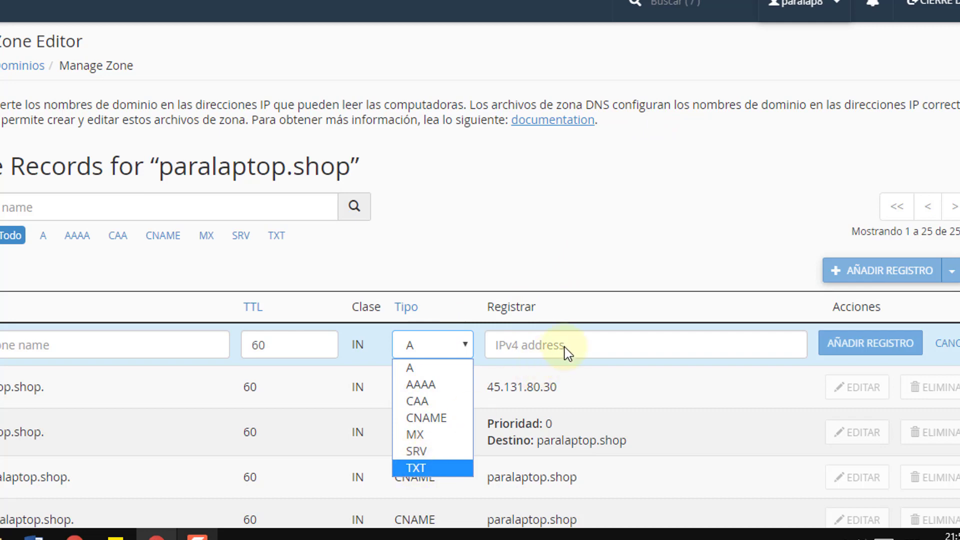
key(Return)
right_click(533, 343)
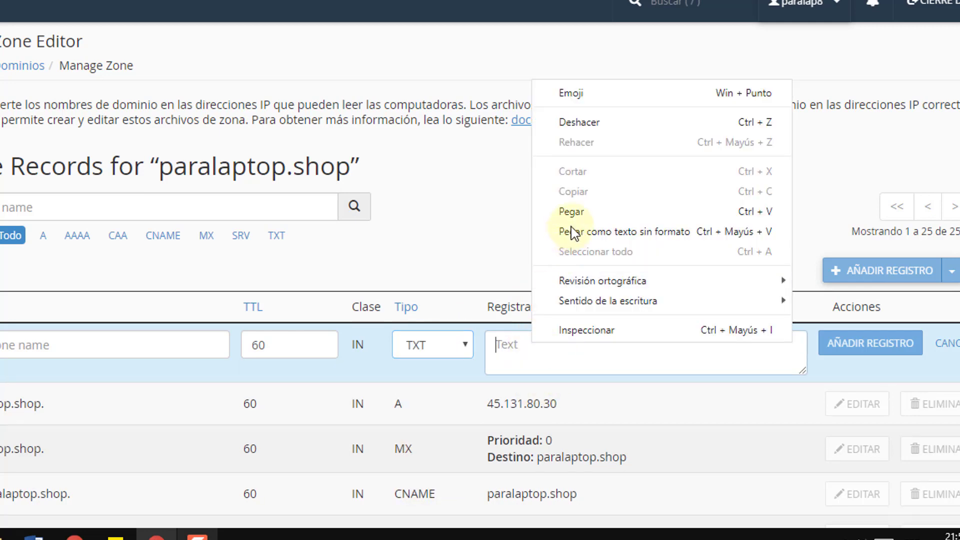
click(572, 211)
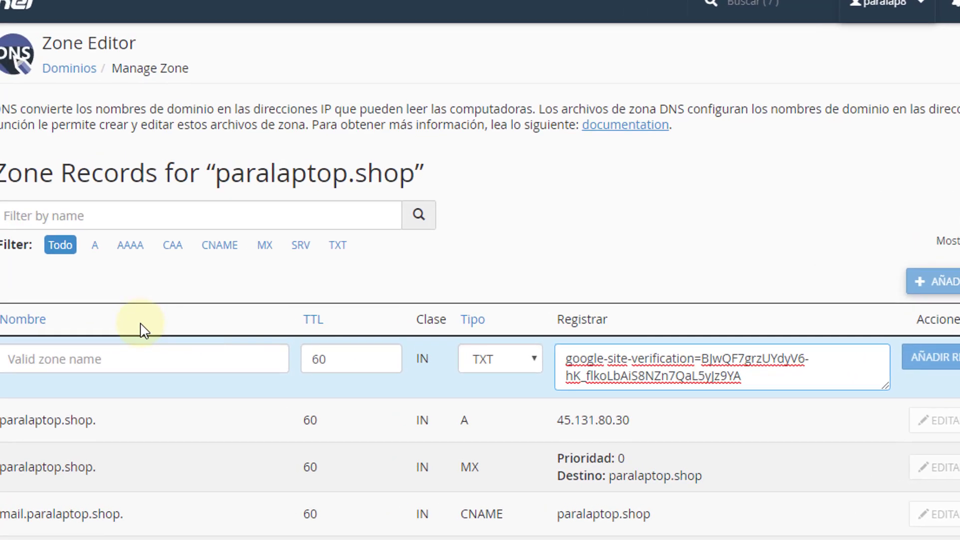
Name the new TXT record paralaptop.shop. by copying the zone name of the existing A record
click(145, 372)
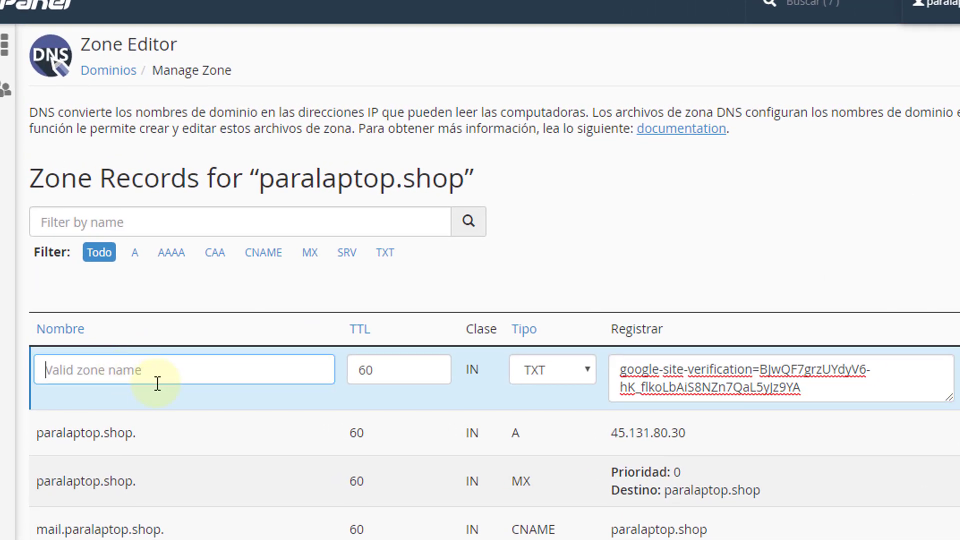
drag(145, 433, 38, 434)
key(ctrl+c)
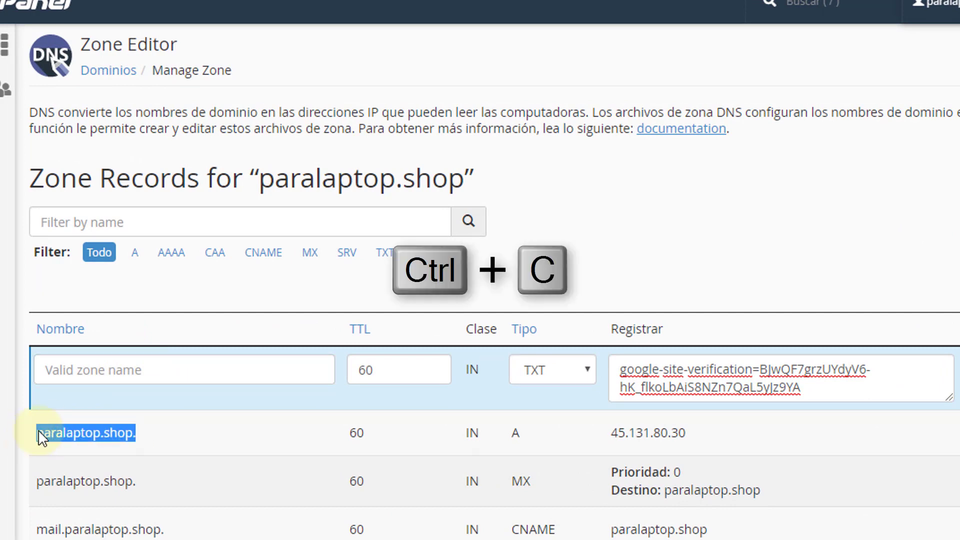
click(111, 368)
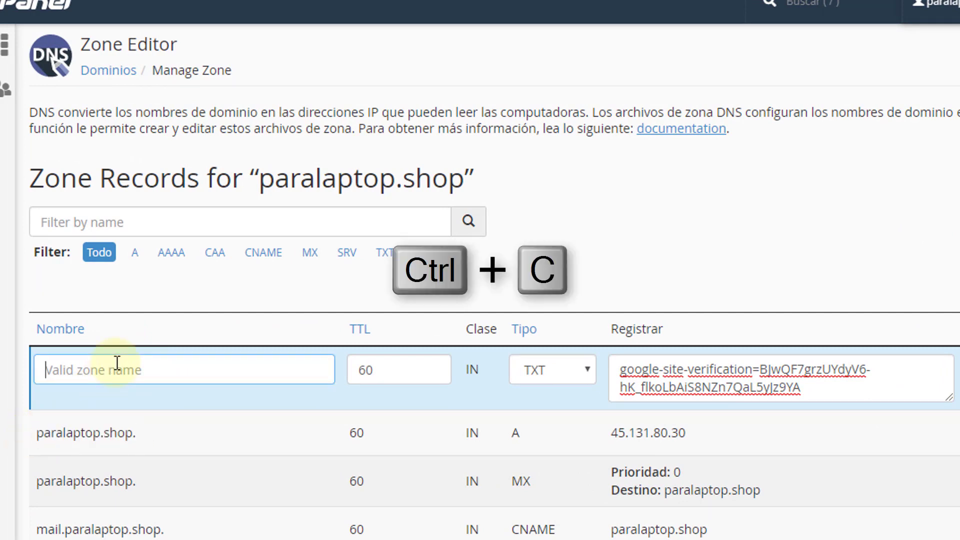
key(ctrl+v)
Set the TXT record's TTL to 300 and add the record to the zone
click(405, 379)
drag(405, 379, 354, 376)
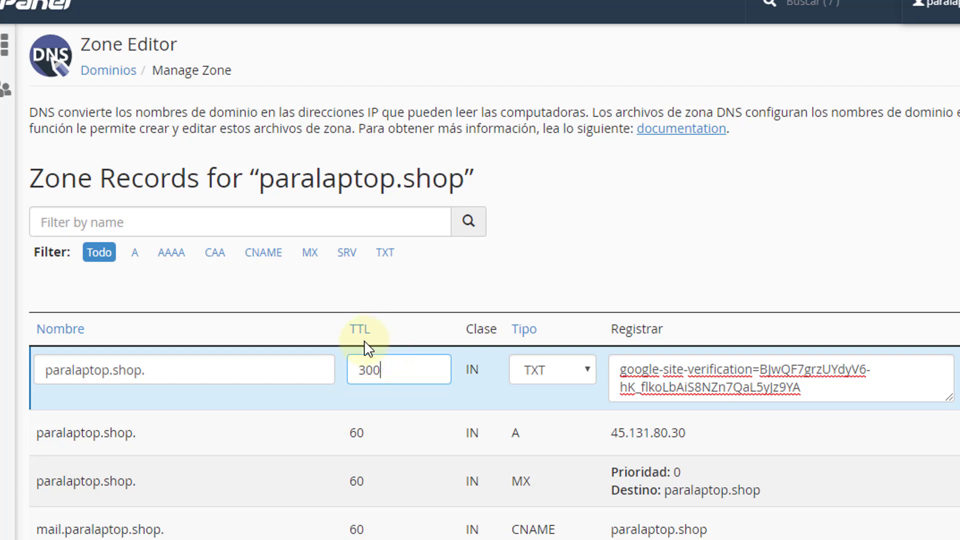
text(300)
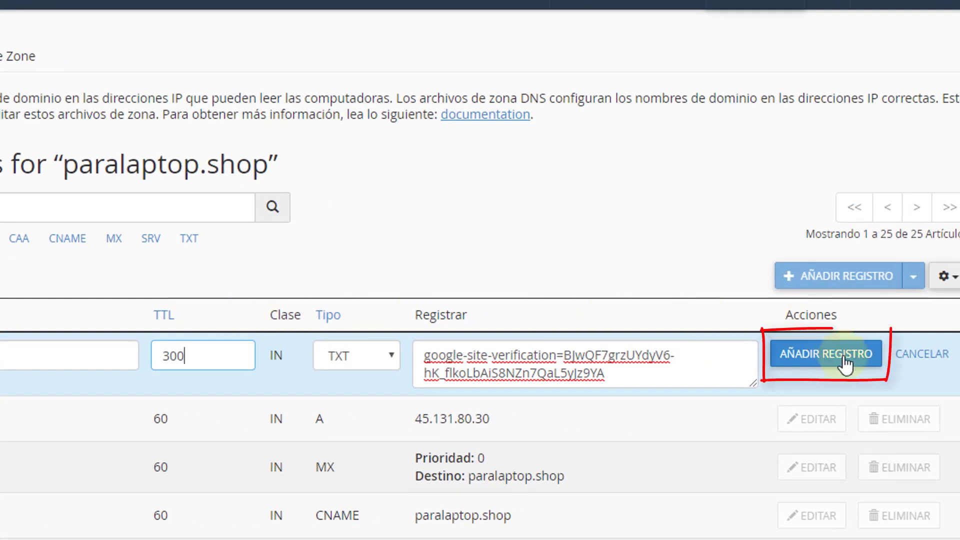
click(845, 357)
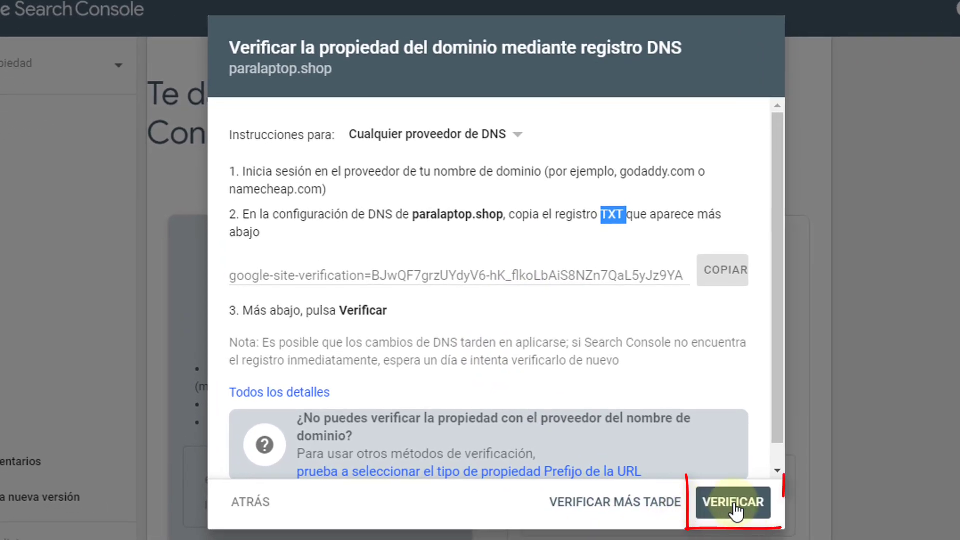
Try to verify the paralaptop.shop domain property in Search Console and close the result message
click(734, 504)
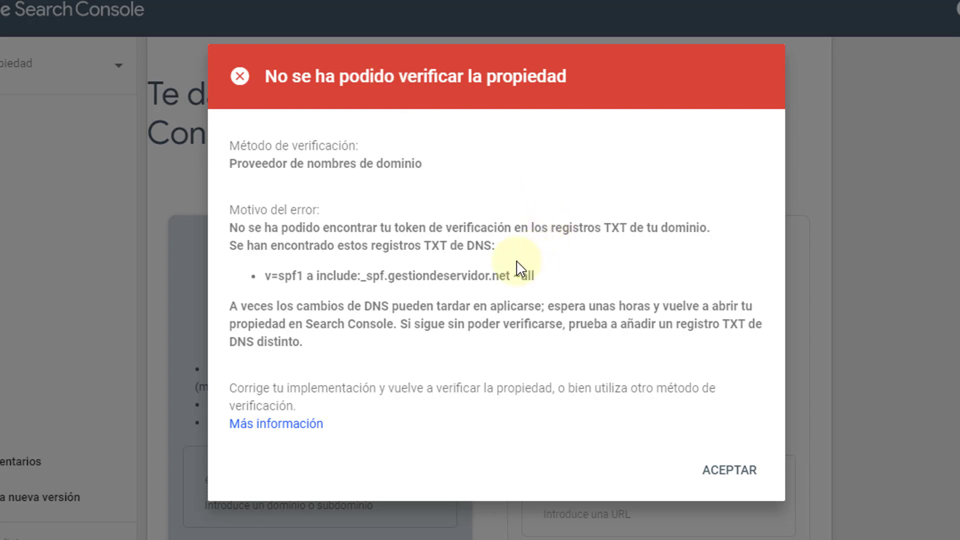
click(733, 481)
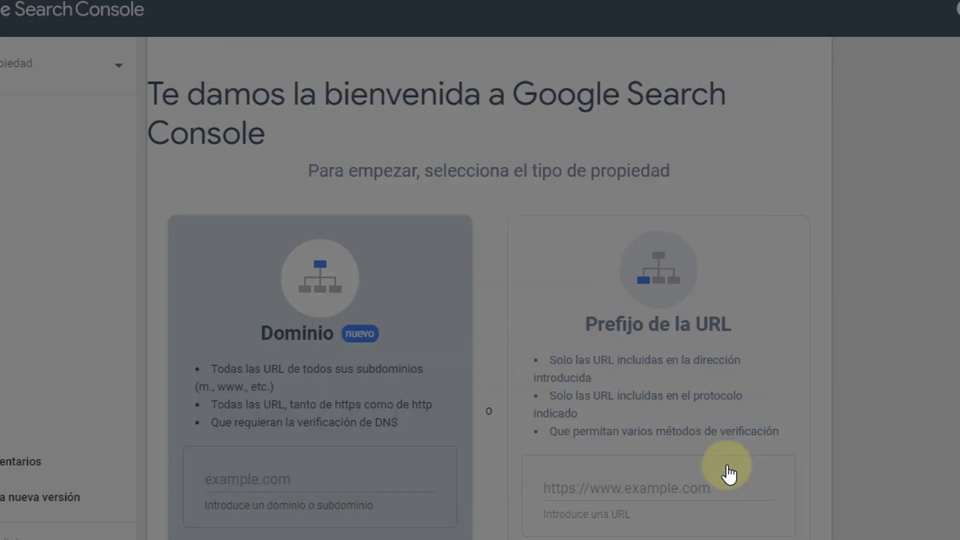
scroll(780, 118, down, 1)
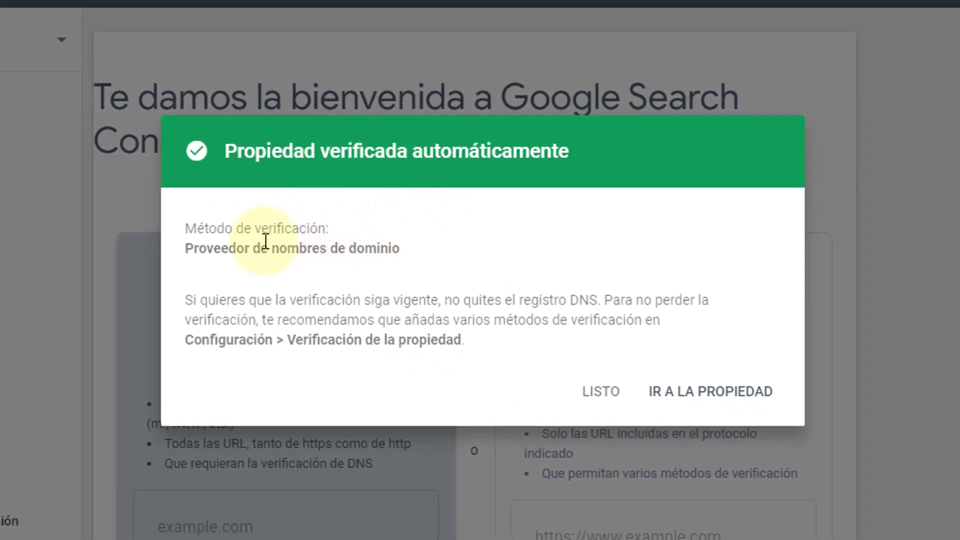
Close the verification message, open the paralaptop.shop property and start past its welcome dialog
click(607, 394)
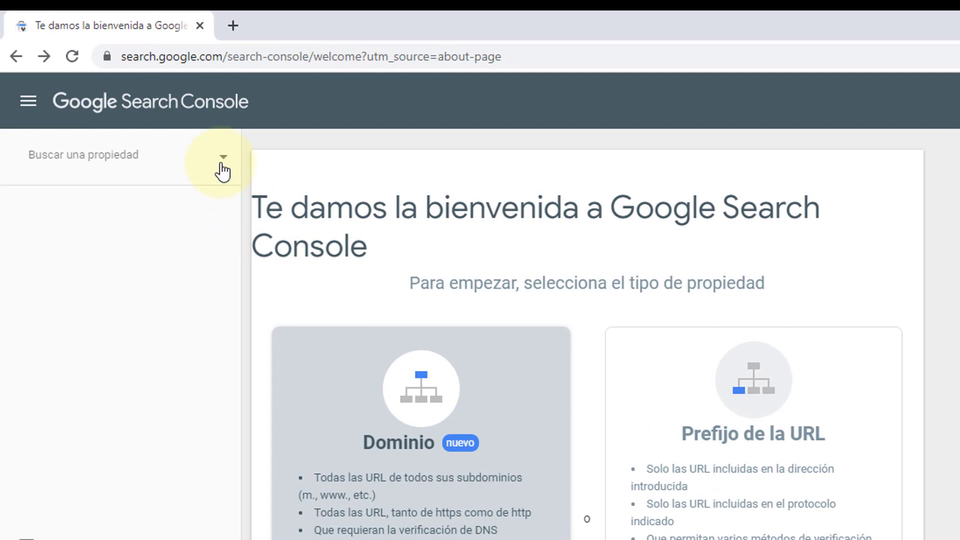
click(223, 159)
click(215, 200)
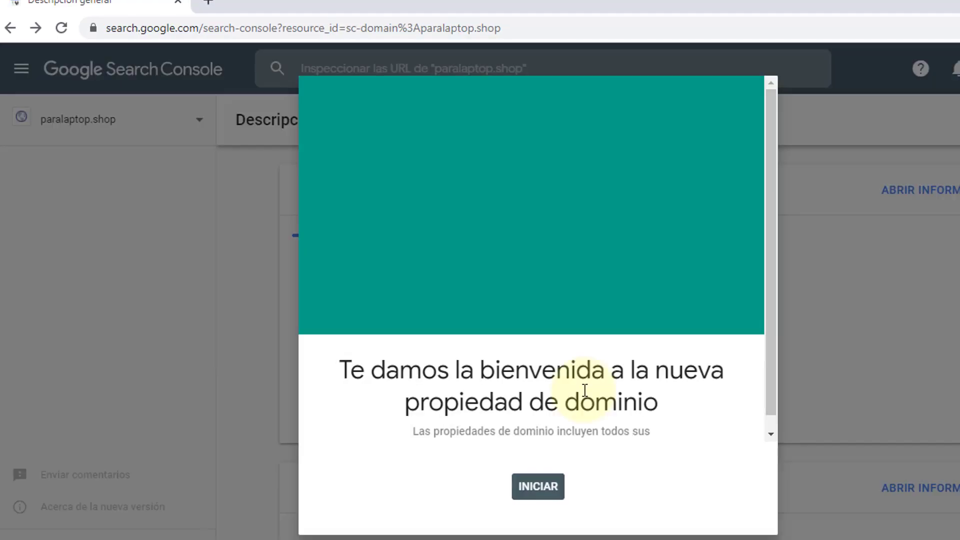
click(538, 488)
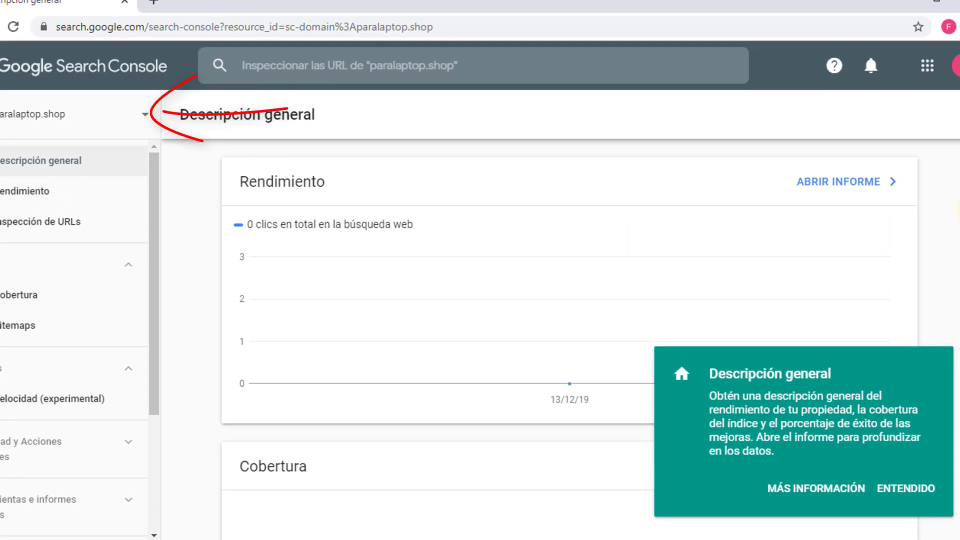
Look over the property overview, open the Rendimiento report and dismiss its introductory tip
scroll(869, 296, down, 1)
mouse_move(873, 302)
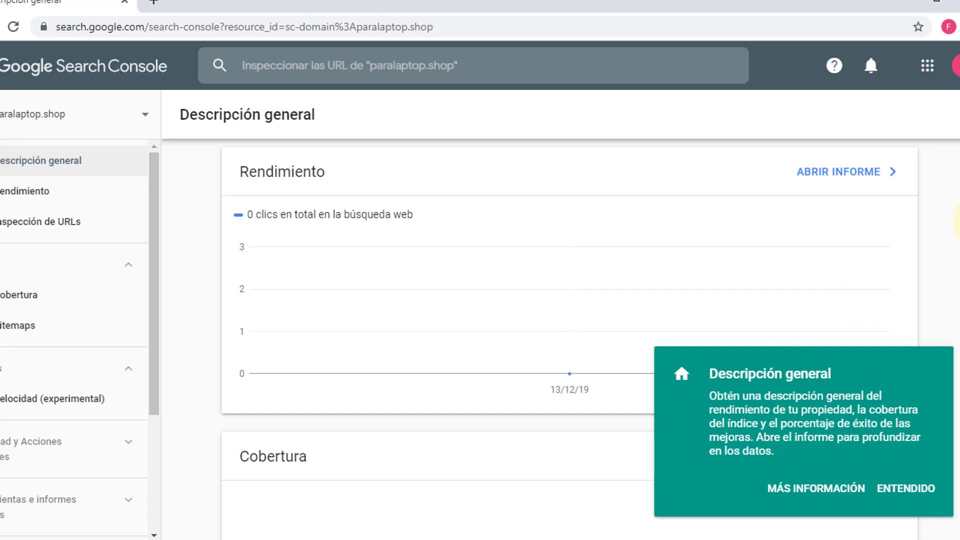
scroll(955, 220, up, 1)
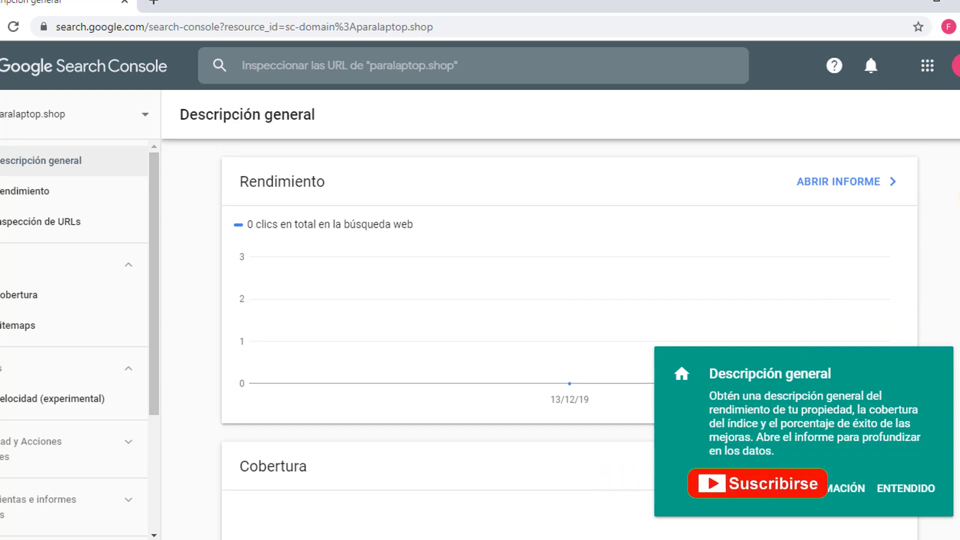
click(39, 199)
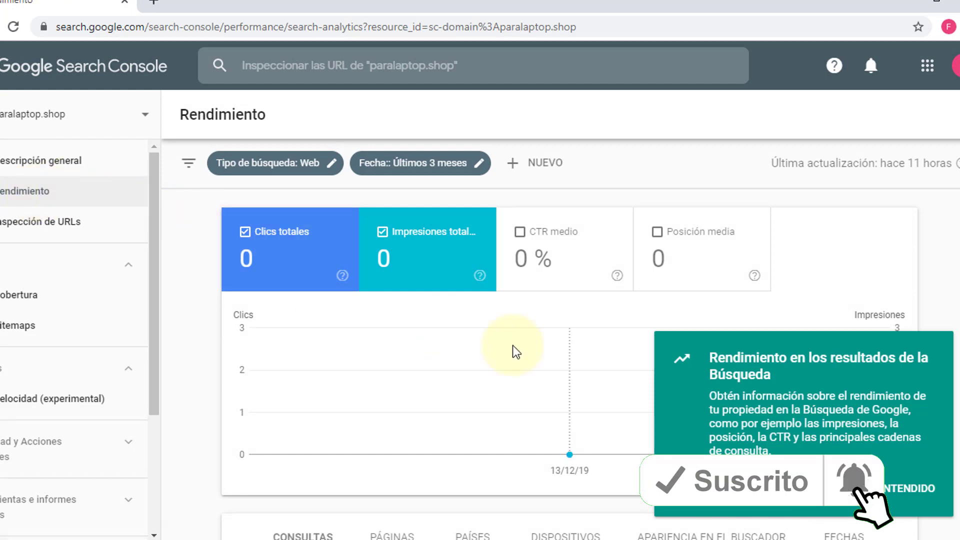
click(915, 488)
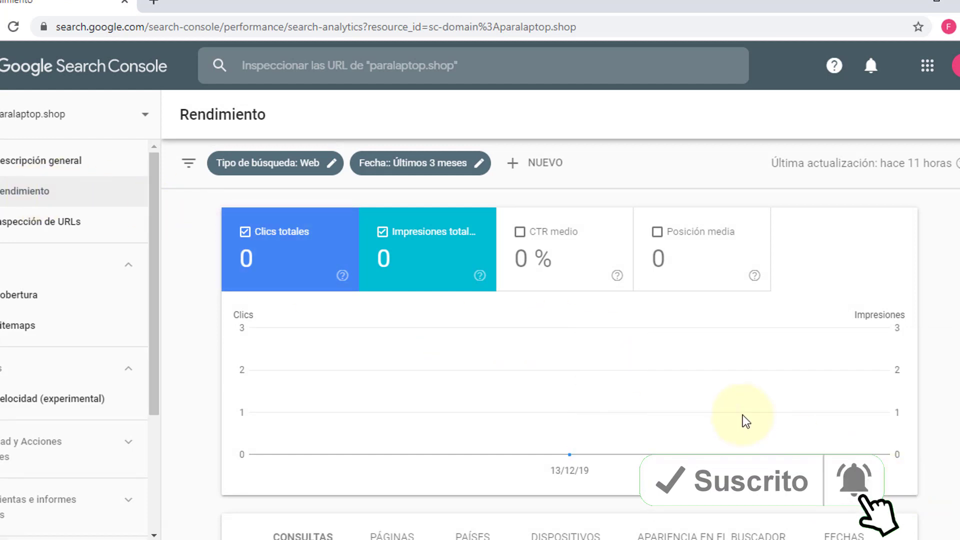
mouse_move(743, 415)
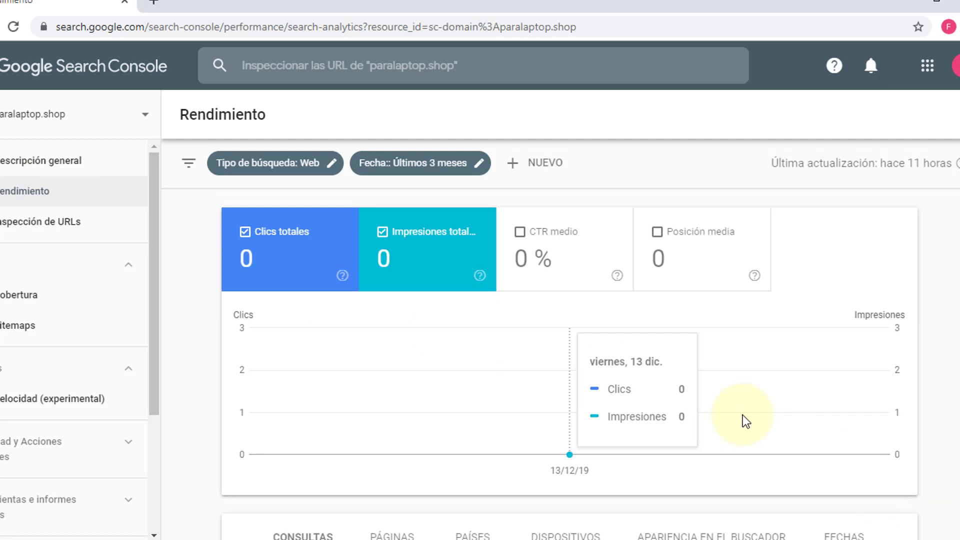